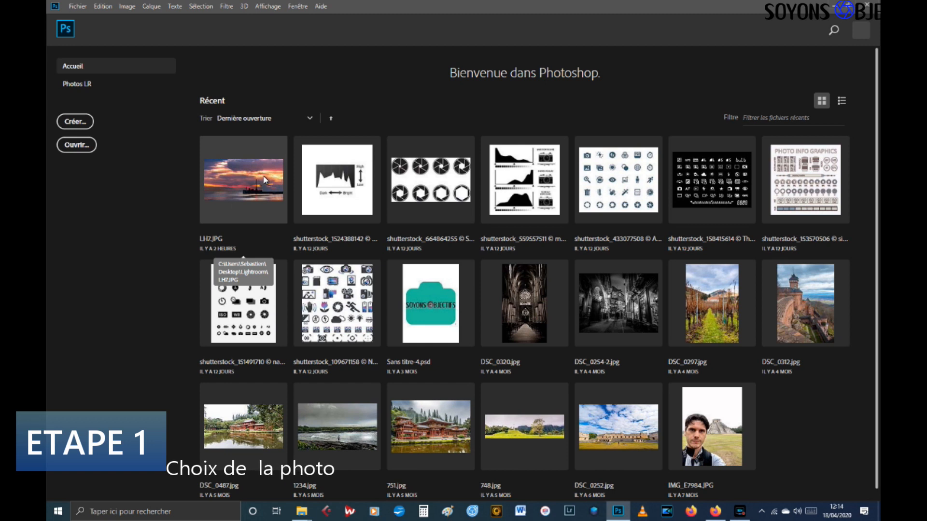
- Open the recent photo LH7.JPG and convert its background layer to a smart object
left_click(265, 180)
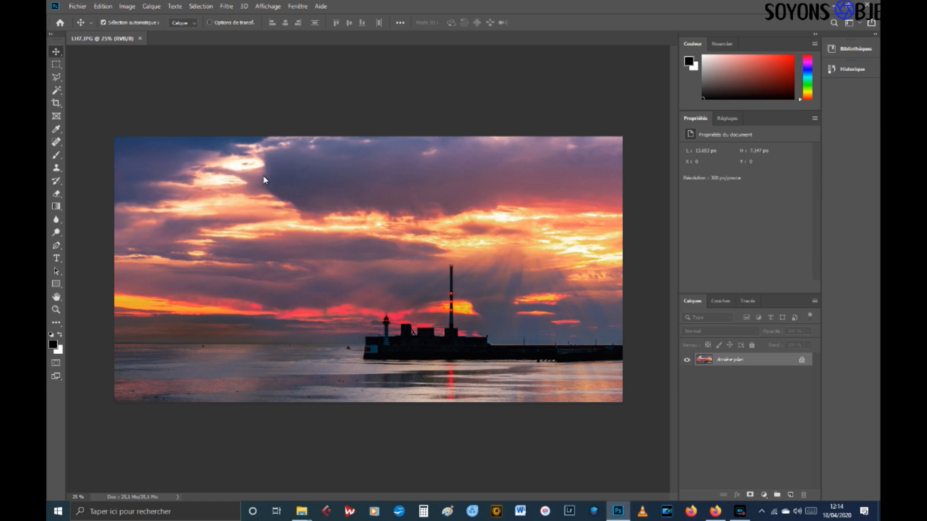
right_click(713, 362)
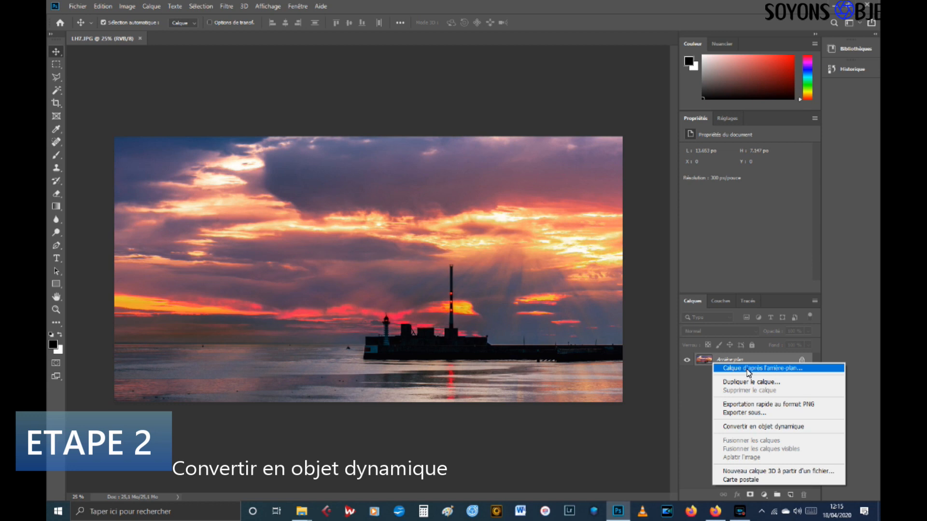
left_click(758, 428)
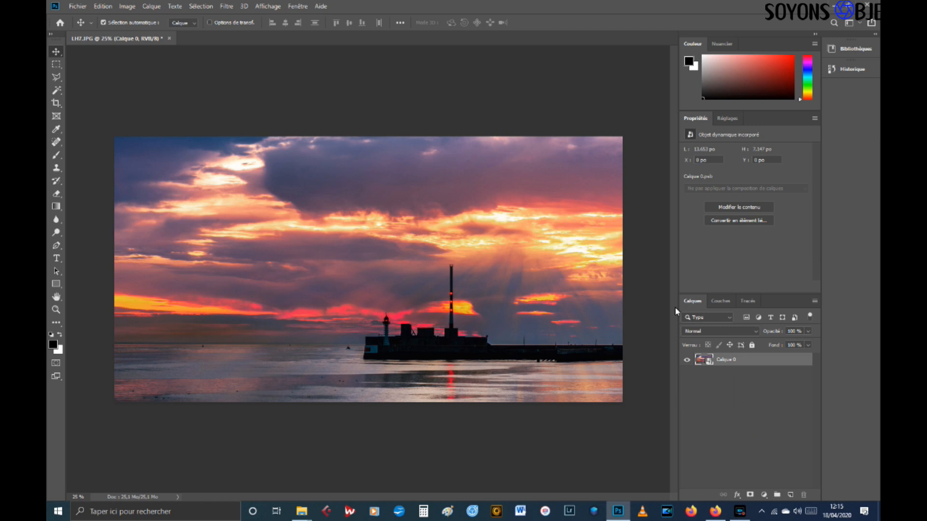
- Apply the Mezzo-tinto pixelate filter to the smart object with the type Lignes moyennes
left_click(226, 6)
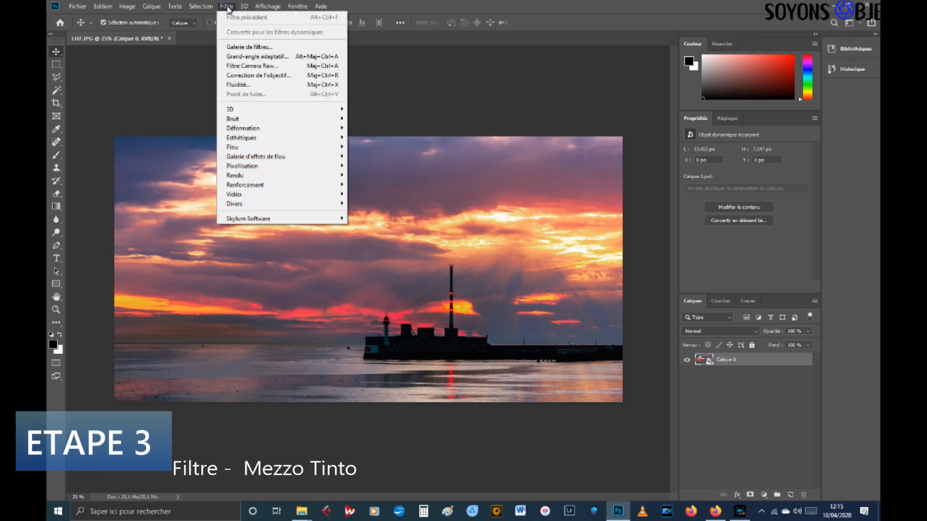
mouse_move(314, 166)
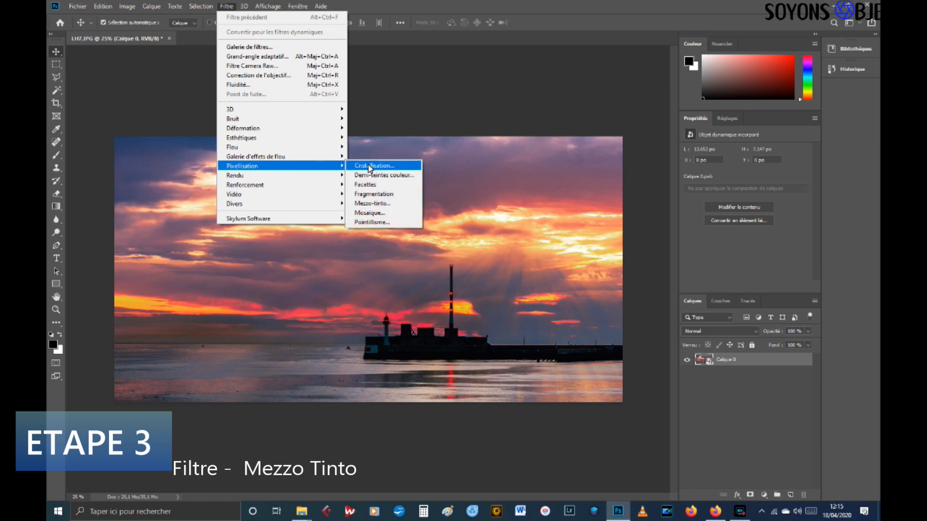
left_click(384, 205)
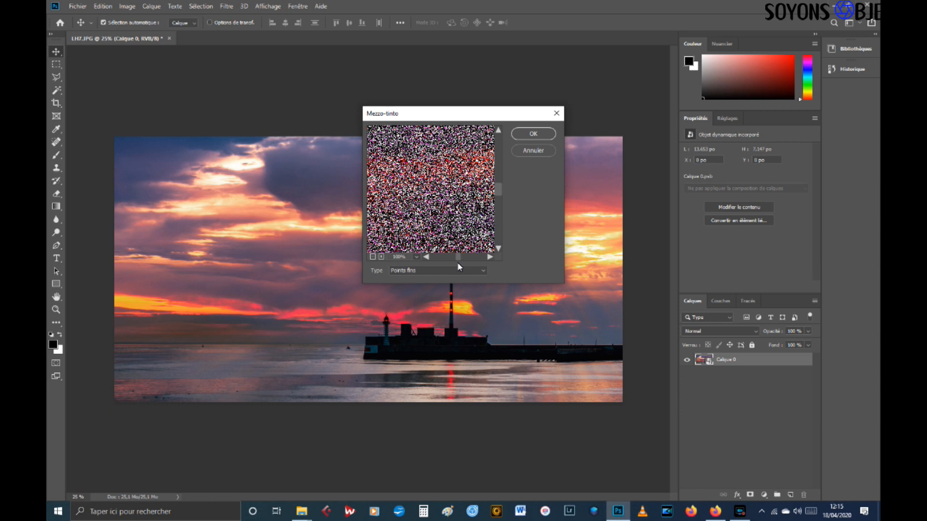
left_click(372, 256)
left_click(371, 257)
left_click(372, 257)
left_click(372, 257)
left_click(381, 257)
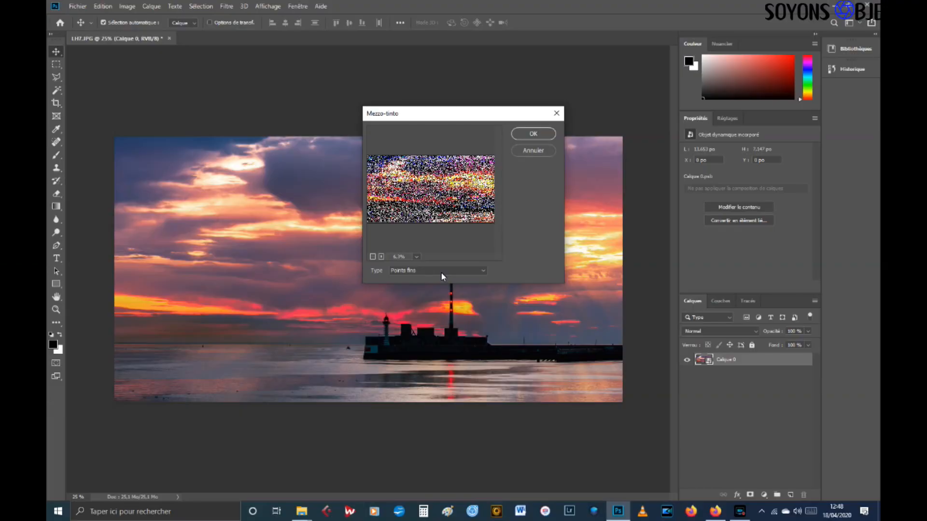
left_click(441, 271)
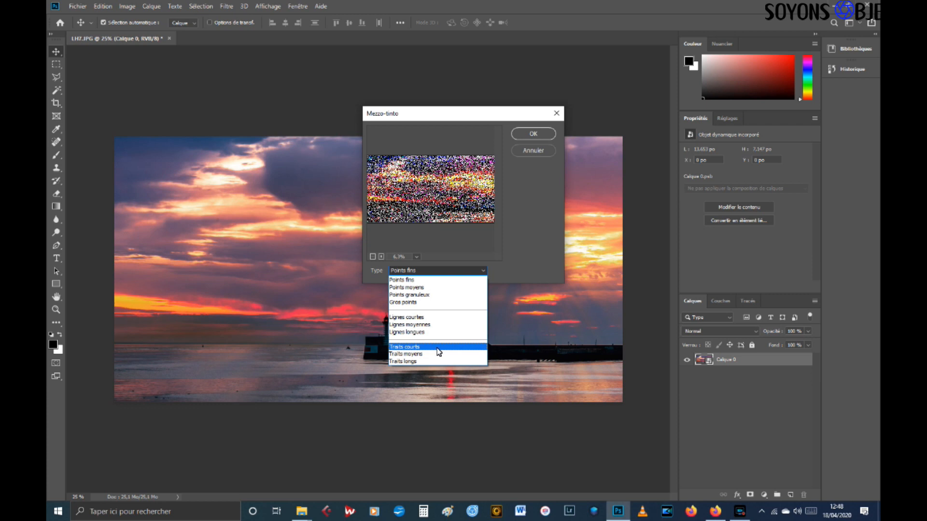
left_click(436, 326)
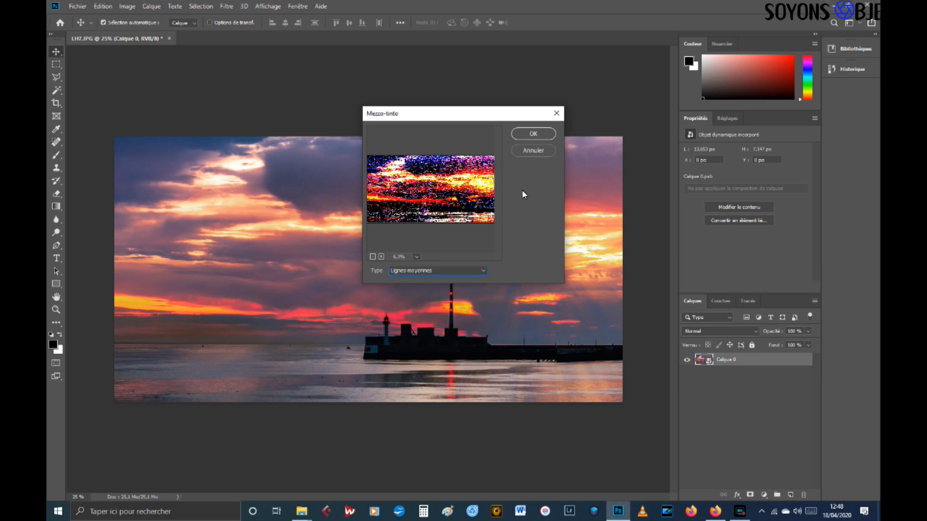
left_click(533, 134)
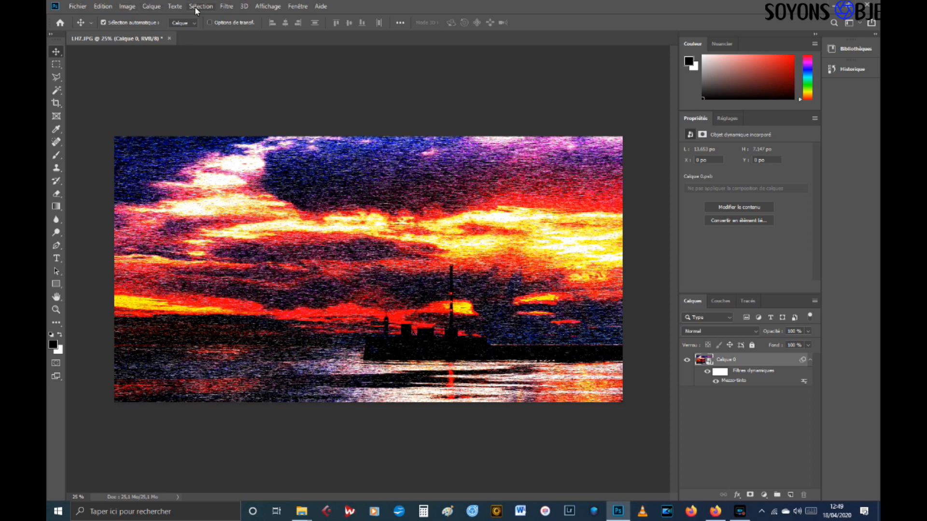
- Apply a Flou radial filter to the smart object in Zoom mode with a value of 100
left_click(228, 6)
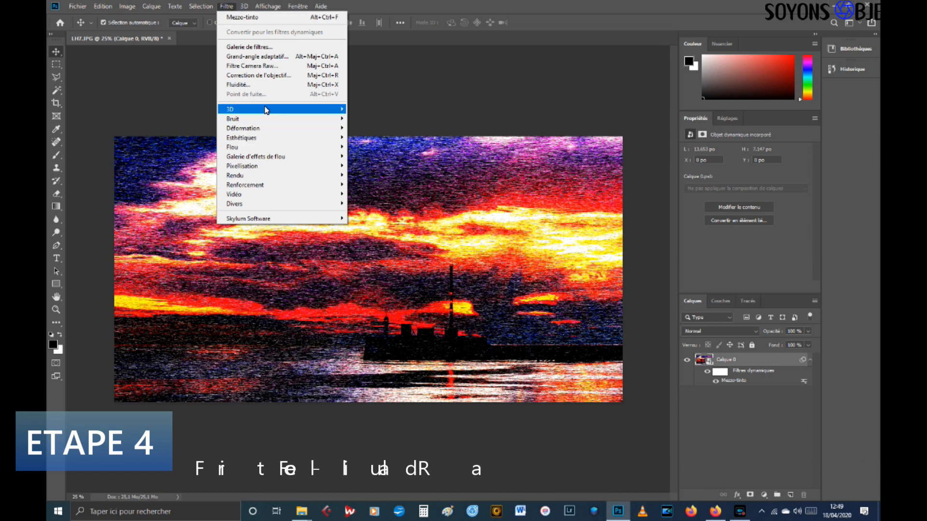
mouse_move(264, 177)
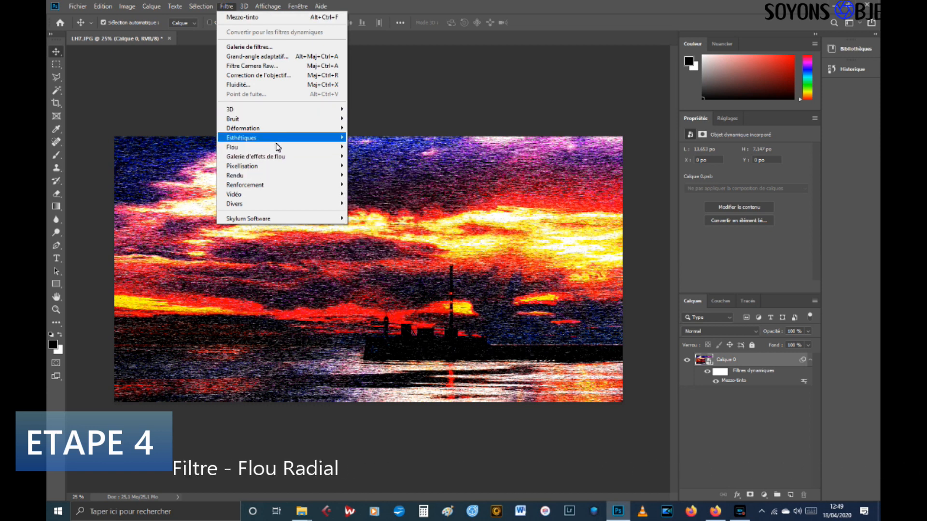
mouse_move(282, 149)
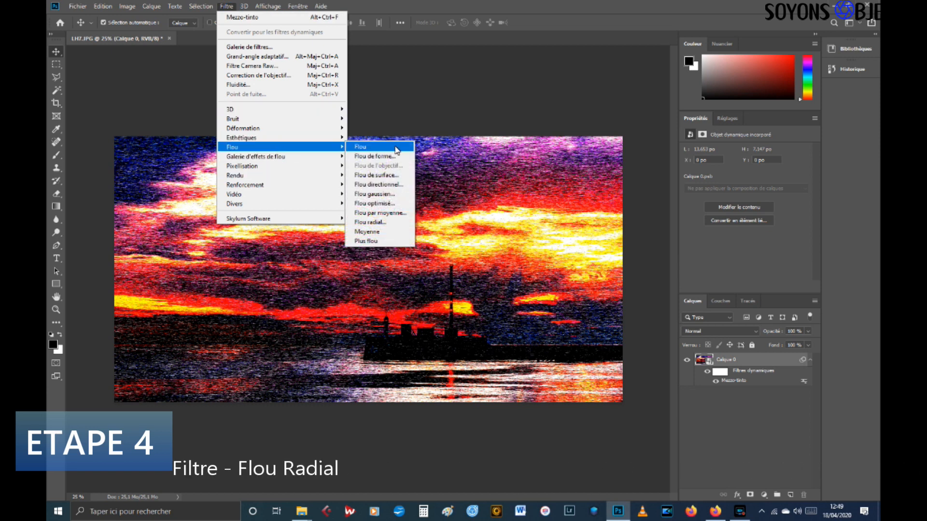
left_click(372, 222)
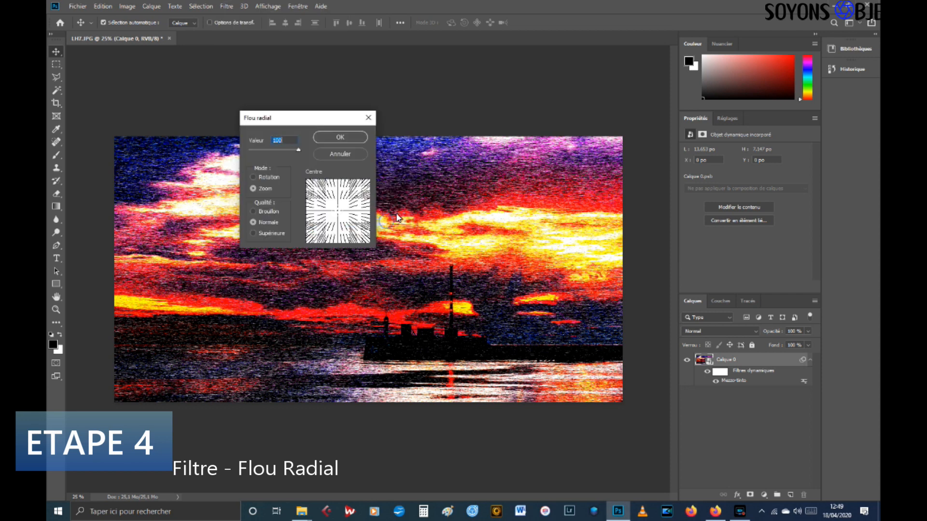
left_click(253, 188)
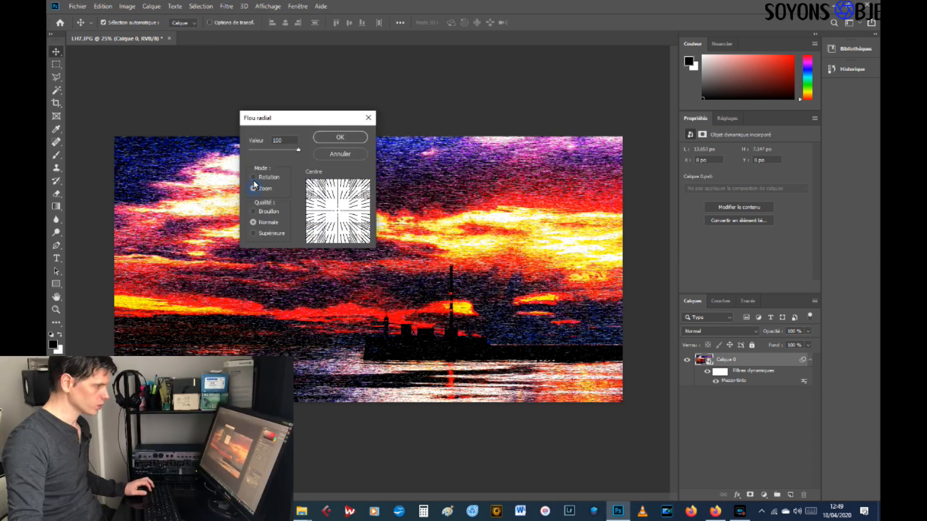
left_click(292, 141)
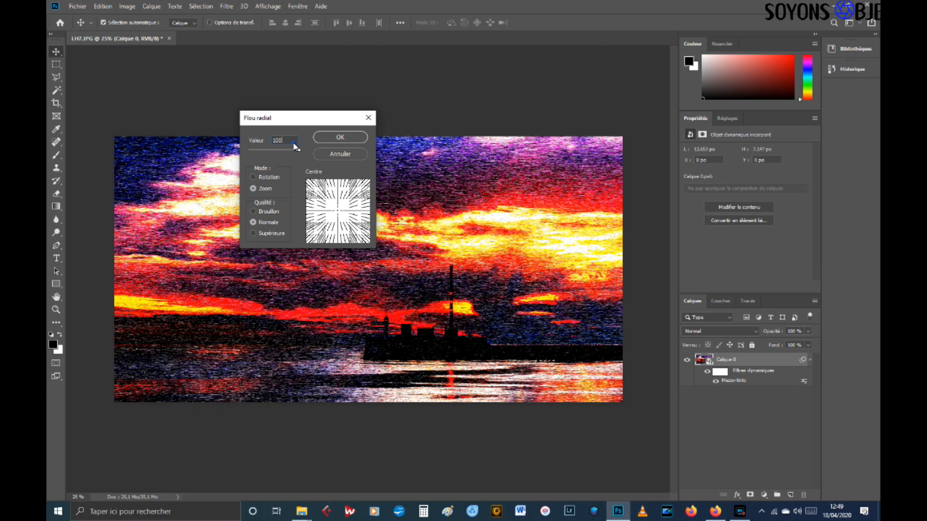
key("BackSpace")
key("BackSpace")
key("BackSpace")
type("1")
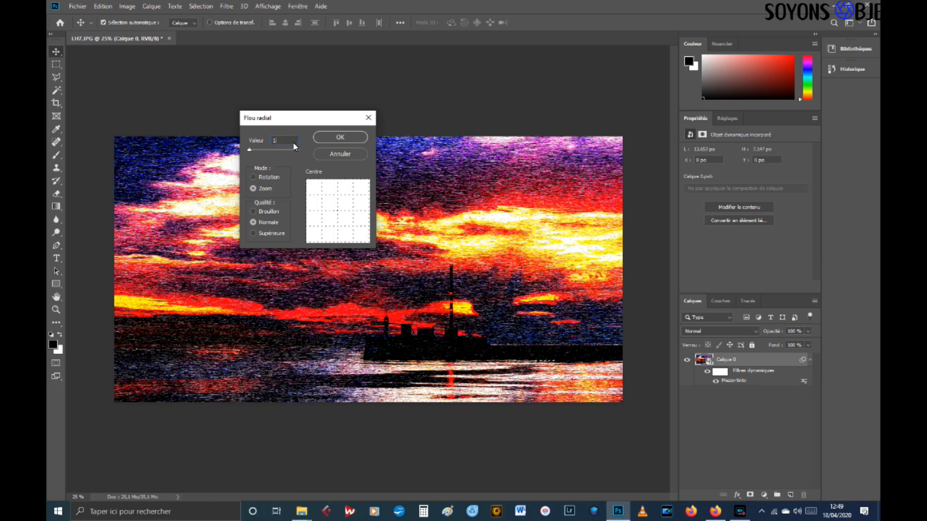
type("00")
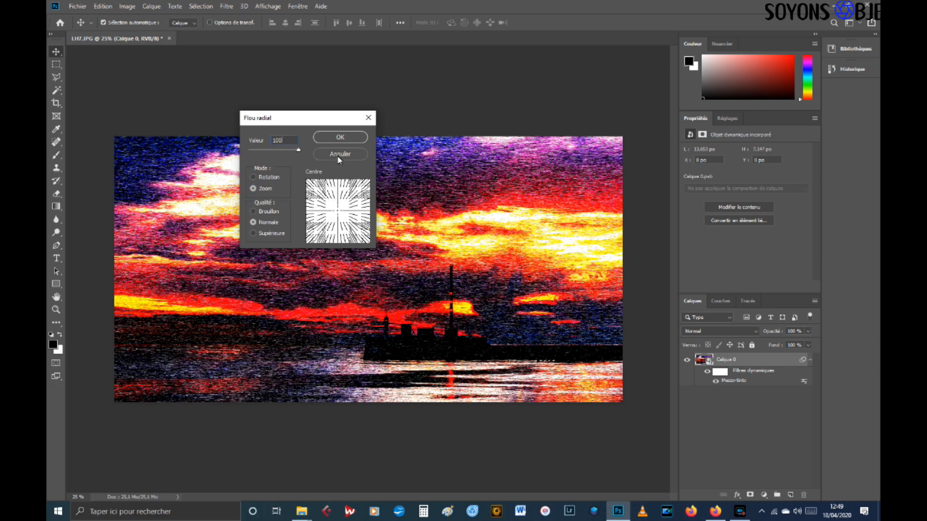
left_click(340, 138)
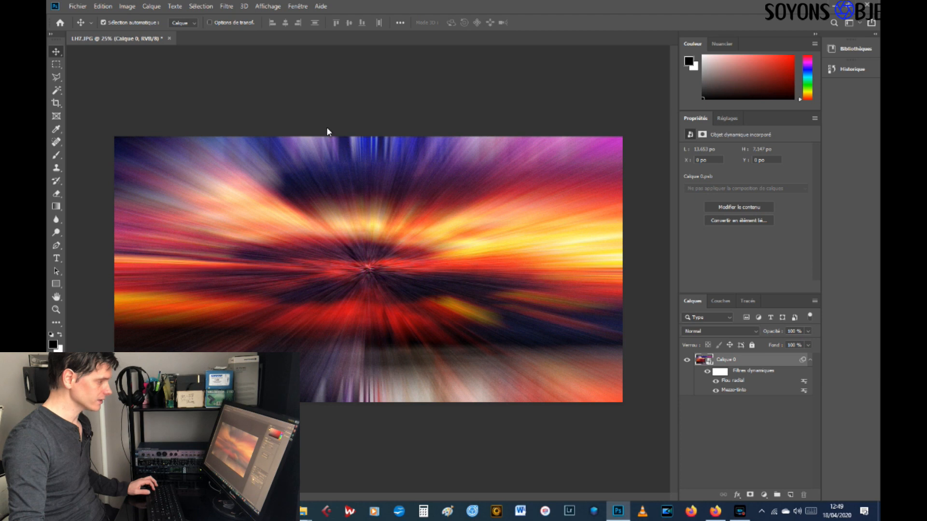
- Reapply the Flou radial filter two more times with the same settings
left_click(225, 6)
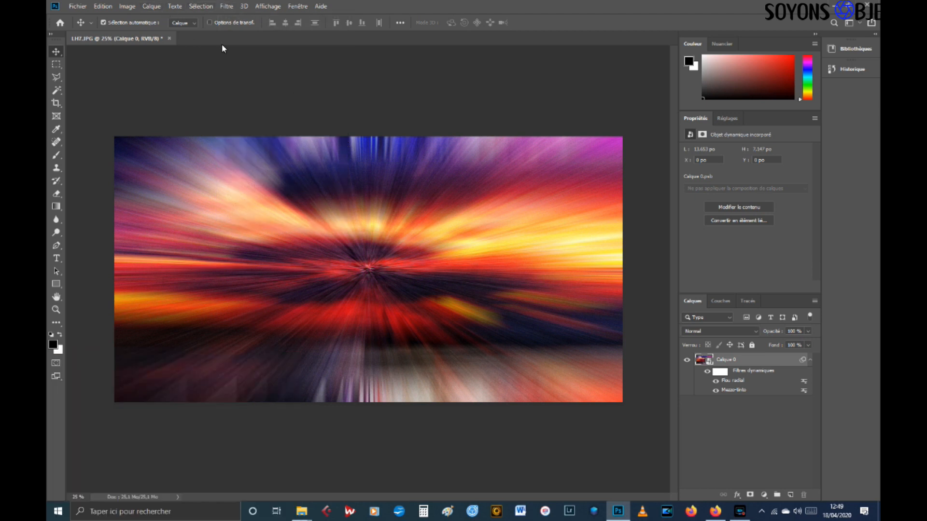
left_click(225, 6)
left_click(239, 18)
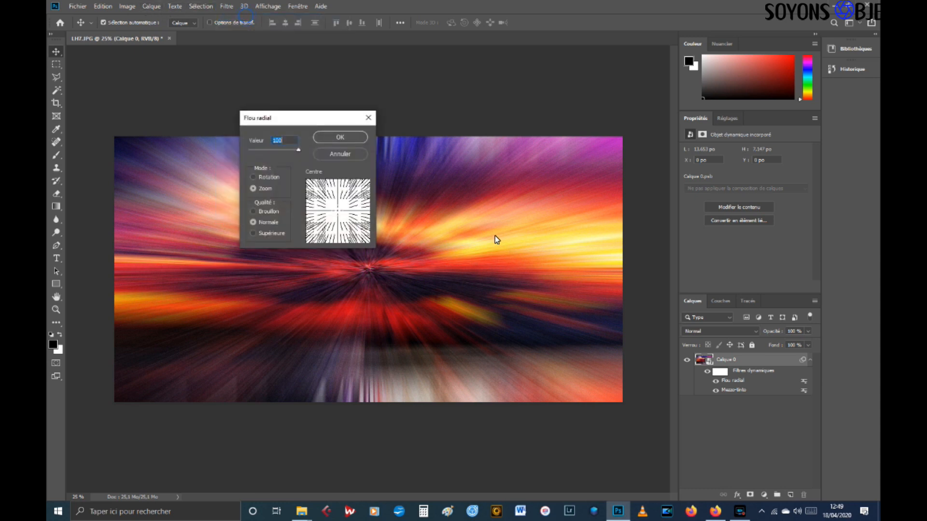
left_click(341, 137)
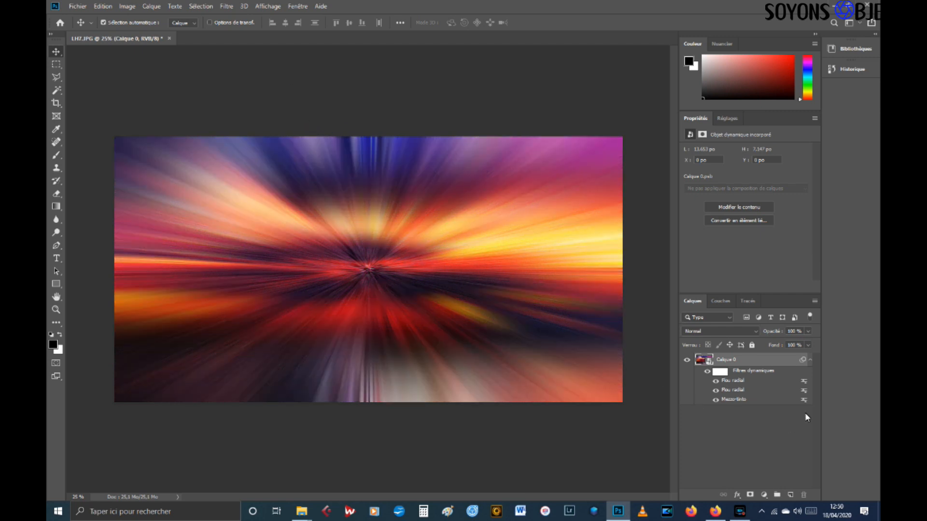
left_click(218, 7)
left_click(241, 15)
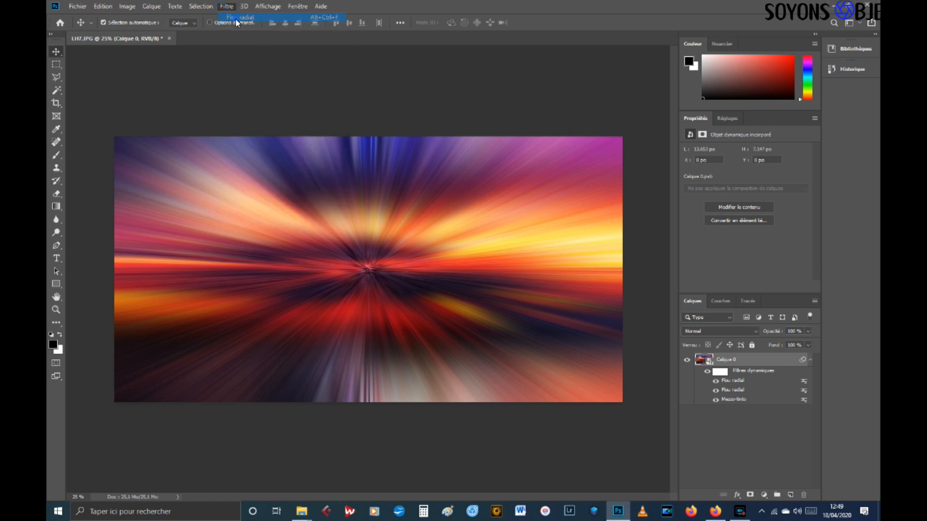
left_click(341, 137)
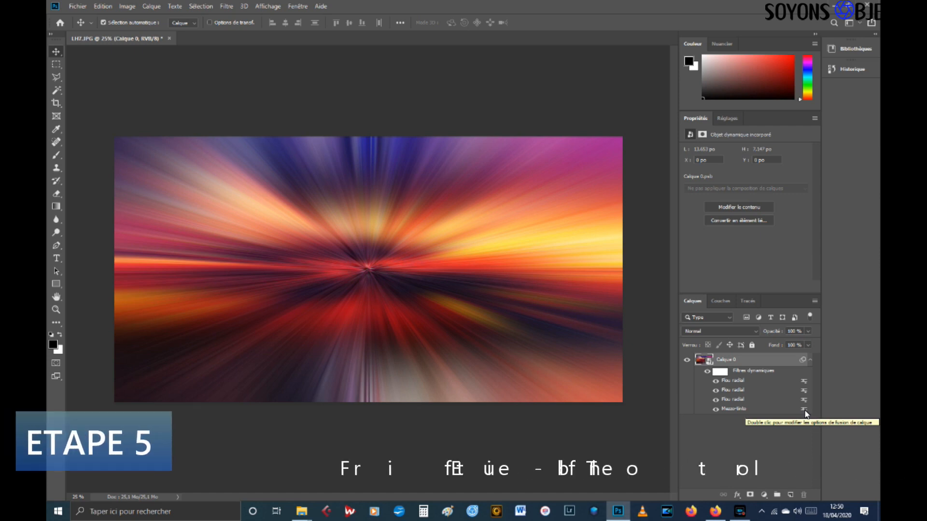
- Apply the Tourbillon distortion filter to the smart object with an angle of 115°
left_click(227, 7)
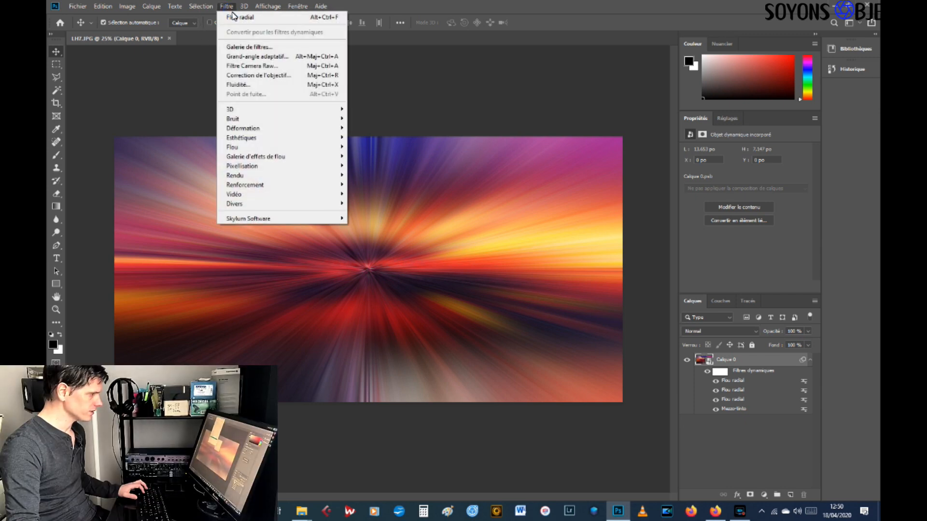
mouse_move(270, 129)
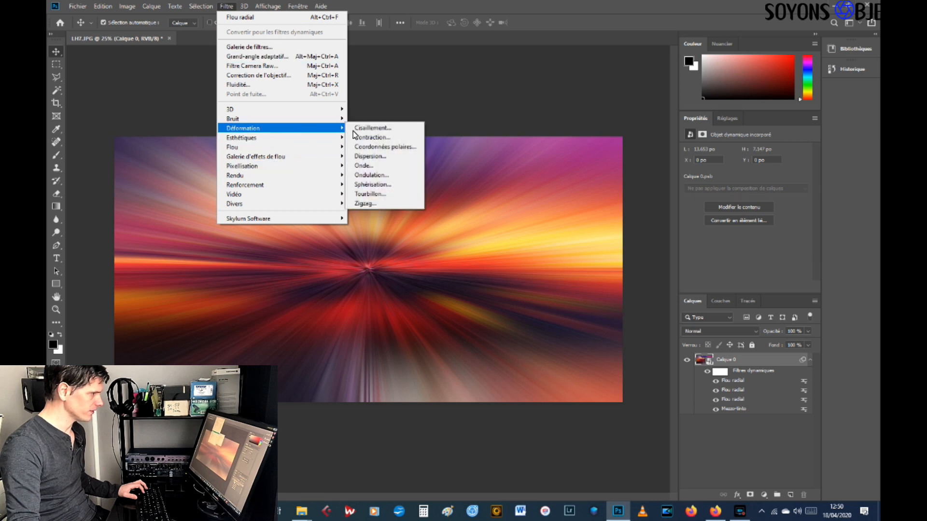
left_click(382, 194)
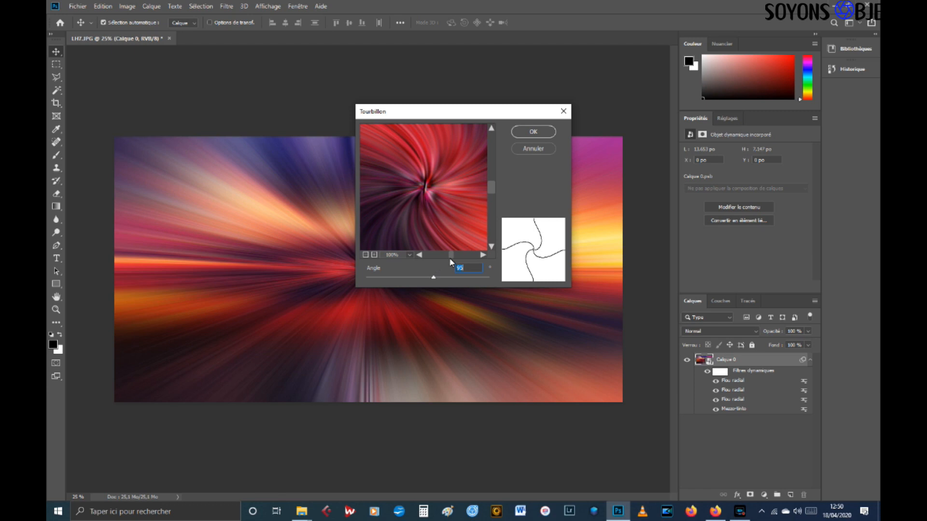
left_click_drag(434, 281, 437, 282)
left_click(476, 268)
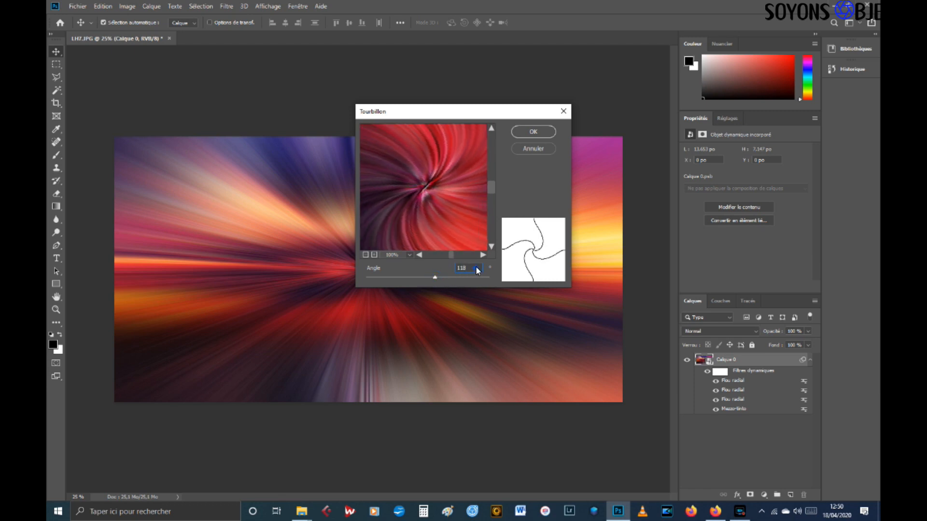
key("BackSpace")
type("5")
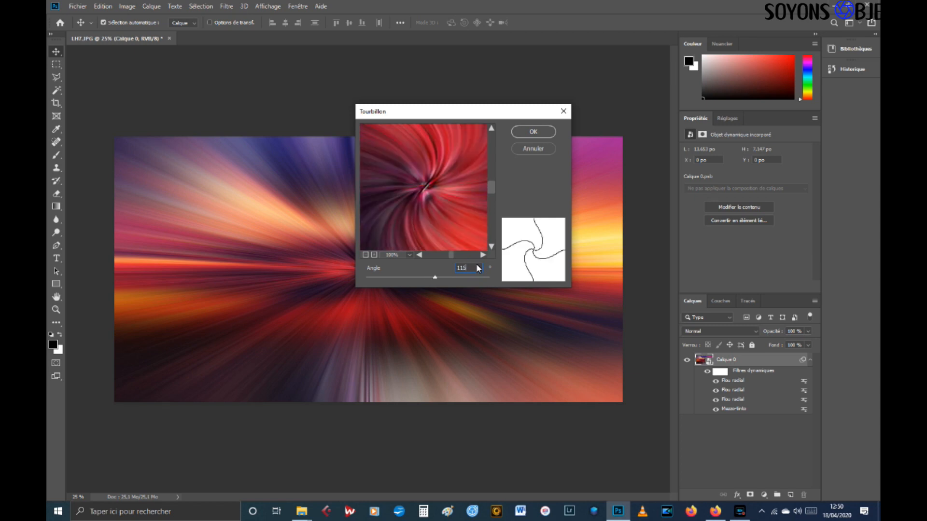
left_click(534, 132)
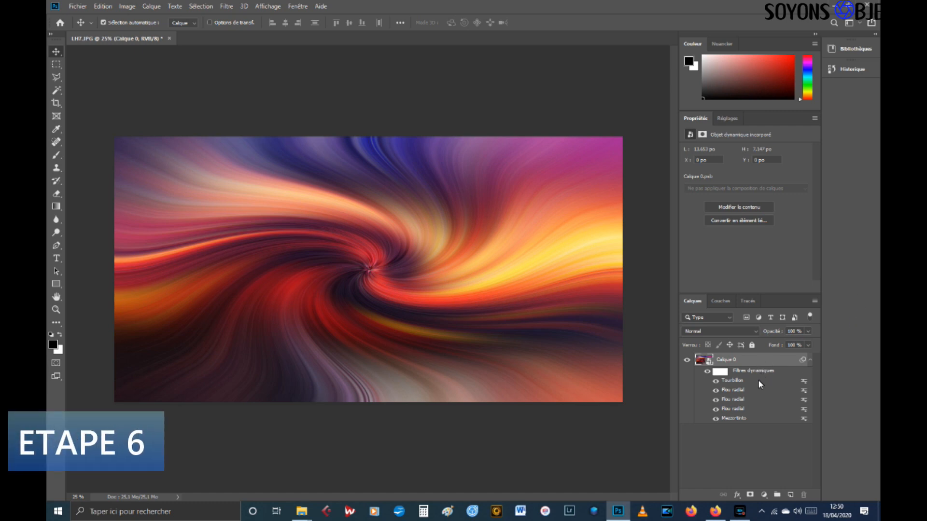
- Set the blending mode of the Tourbillon smart filter to Eclaircir in its blending options
right_click(803, 381)
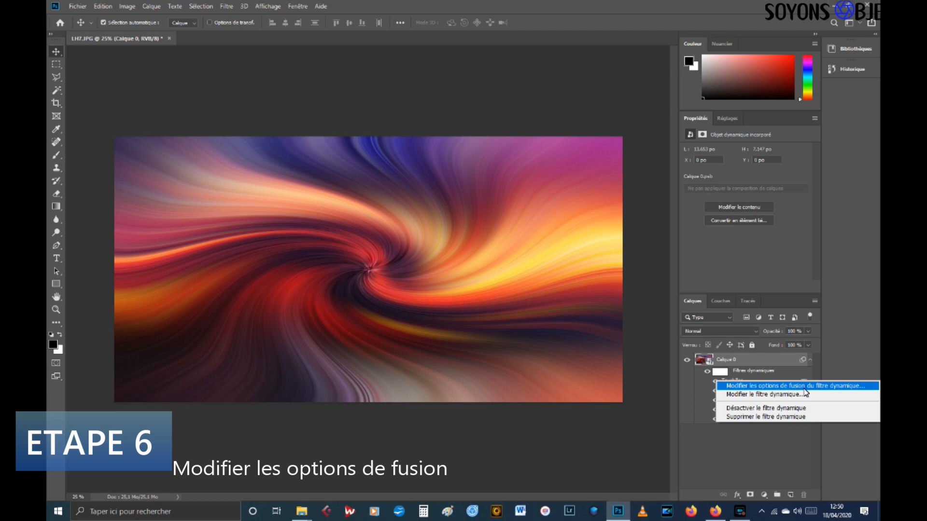
left_click(804, 389)
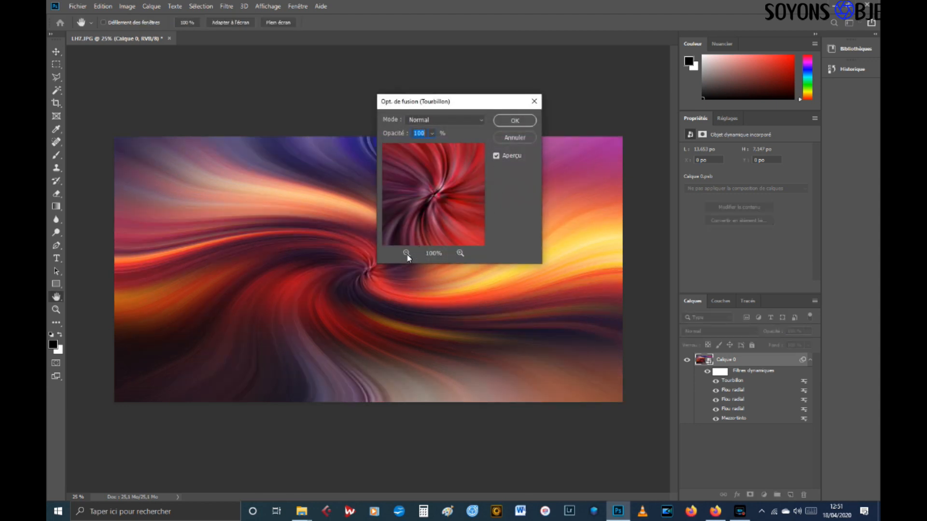
left_click(407, 253)
left_click(406, 253)
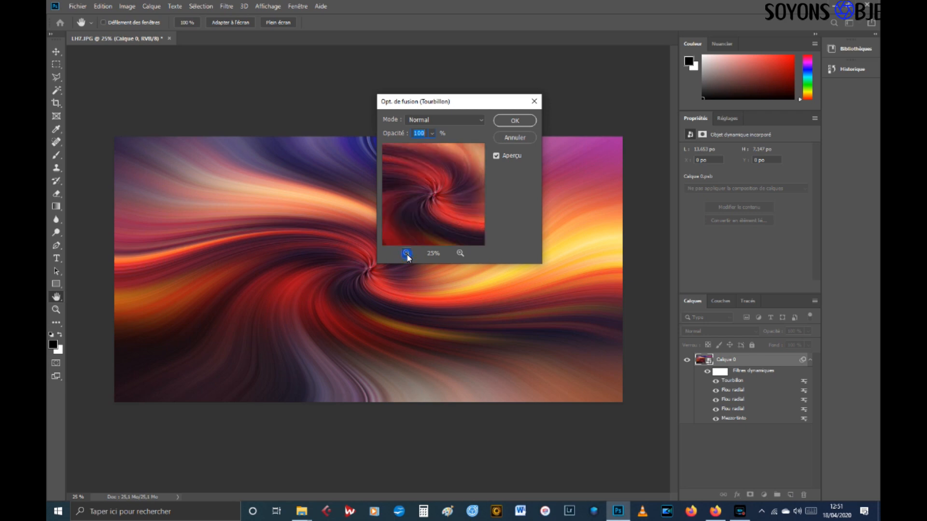
left_click(406, 254)
left_click(407, 254)
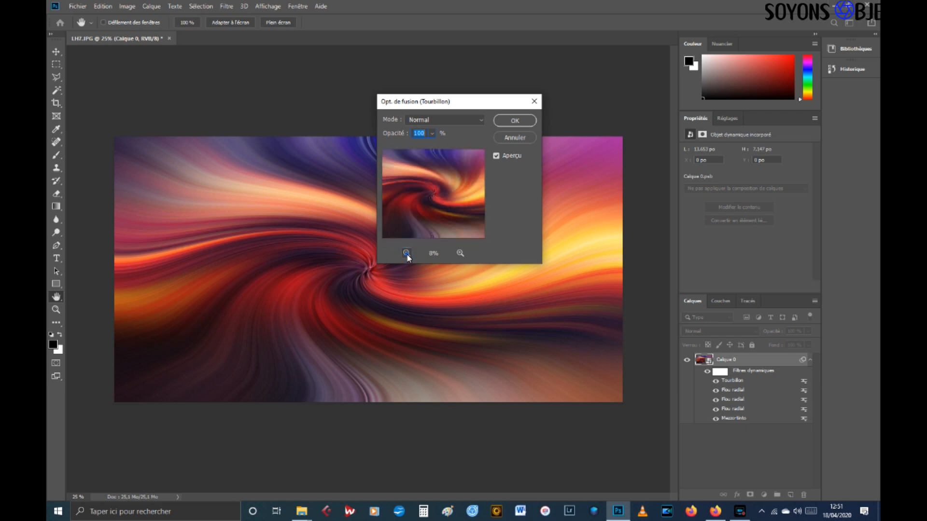
left_click(406, 254)
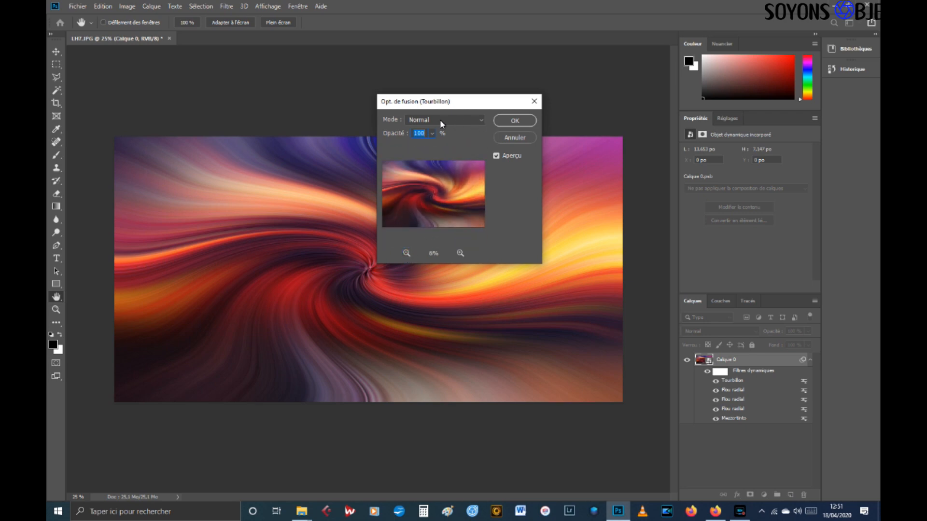
left_click(479, 121)
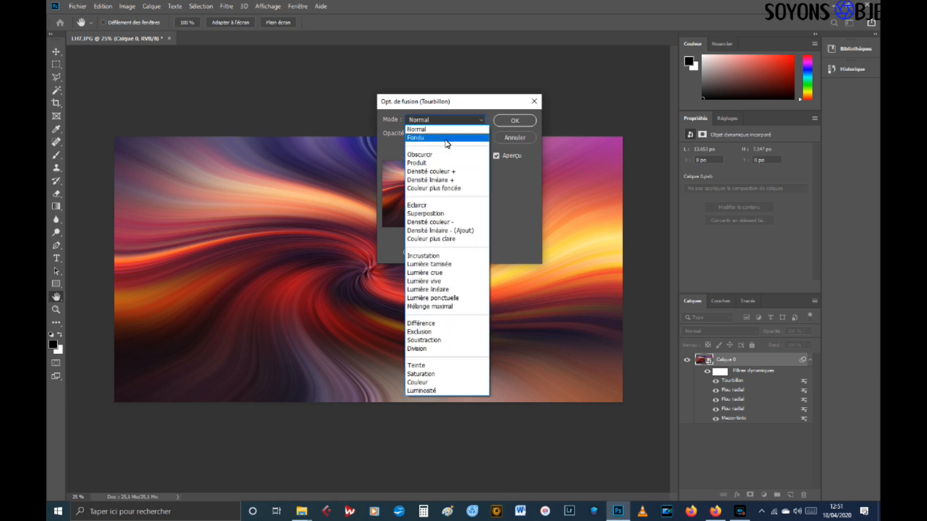
left_click(434, 206)
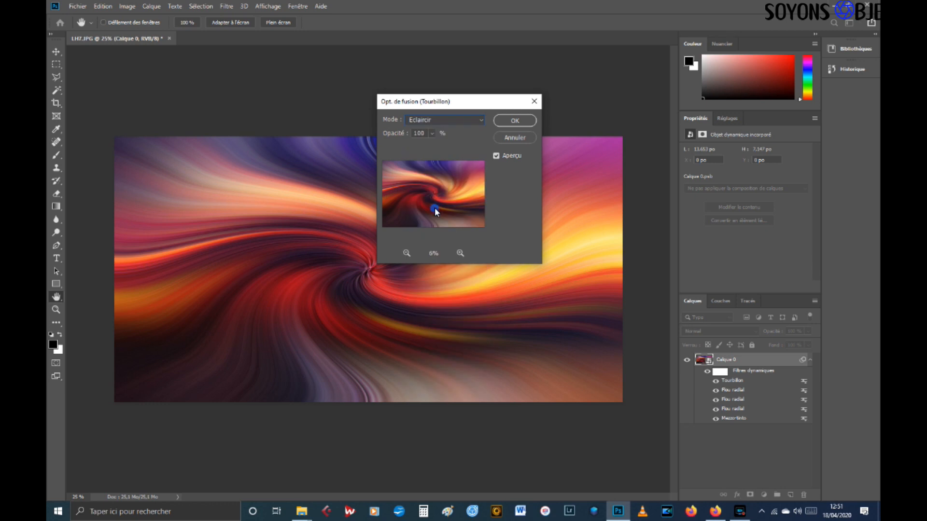
left_click(515, 122)
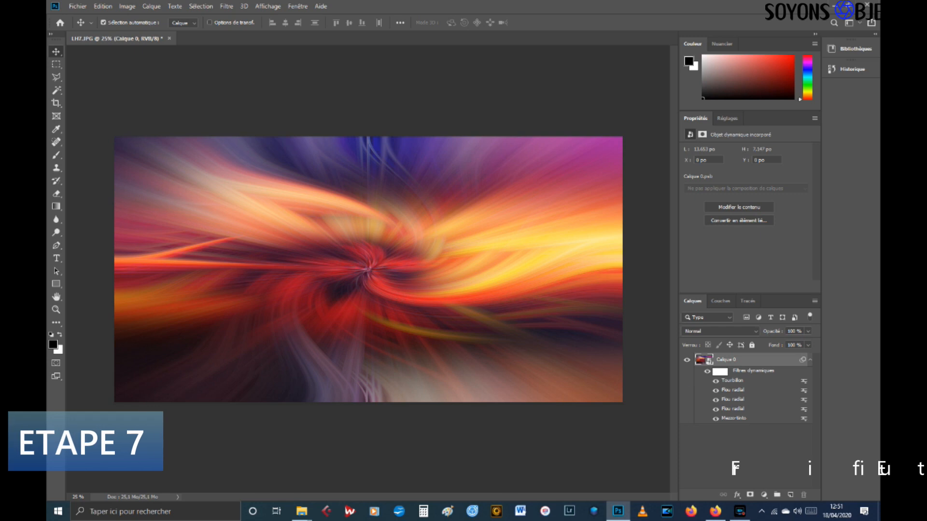
- Apply a second Tourbillon distortion filter to the smart object with an angle of 95°
left_click(226, 6)
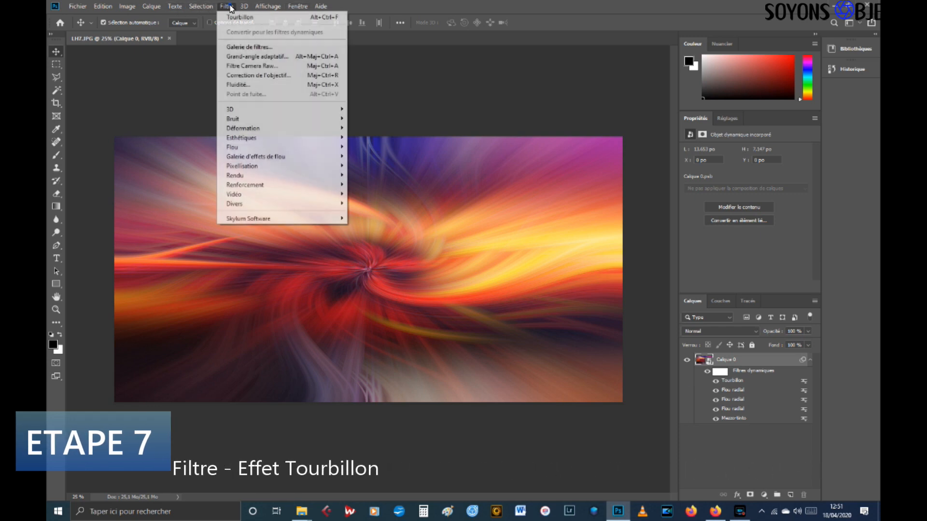
left_click(241, 15)
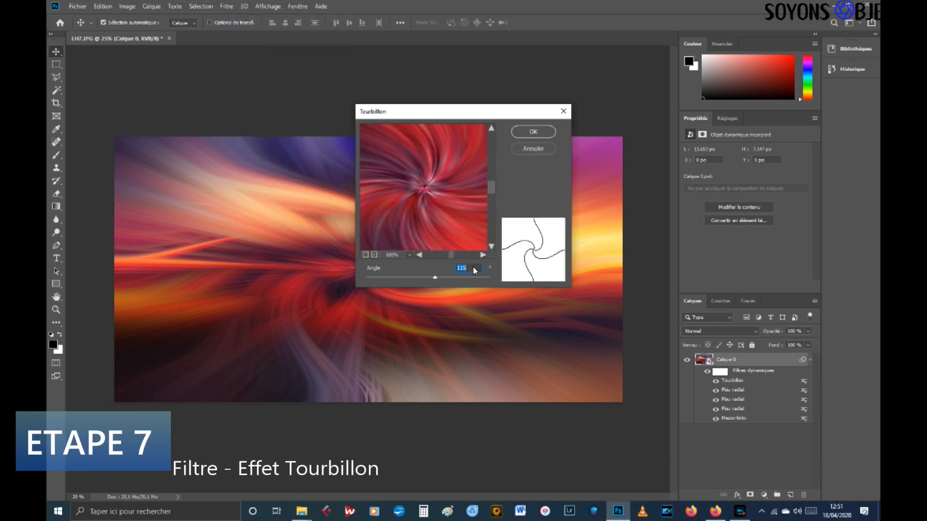
left_click_drag(435, 278, 431, 279)
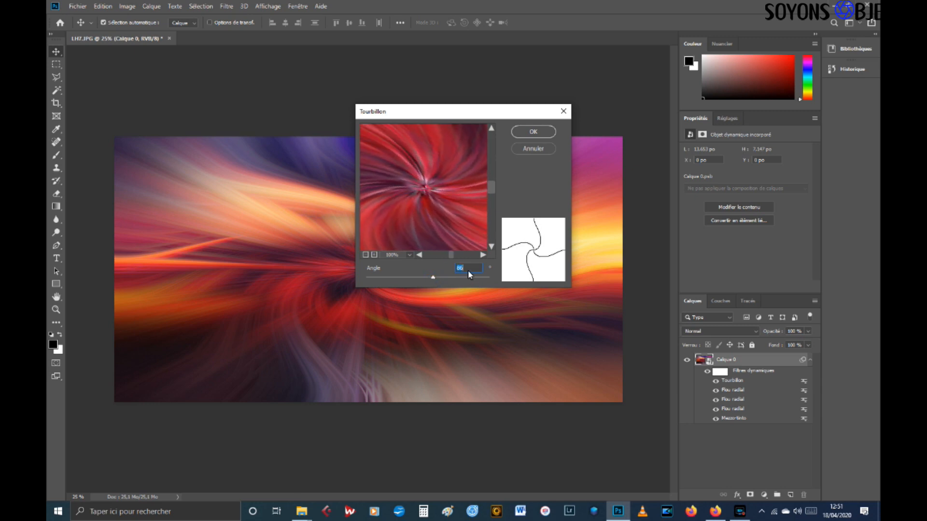
type("95")
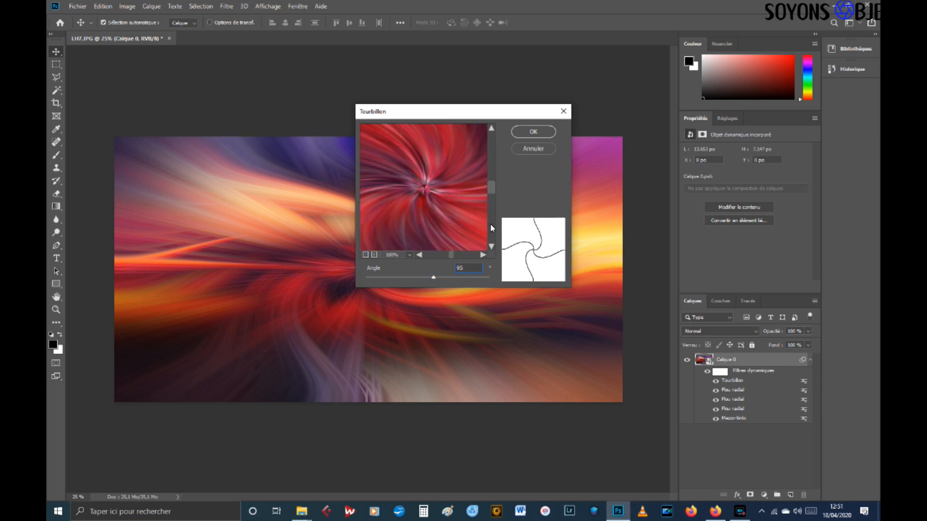
left_click(534, 132)
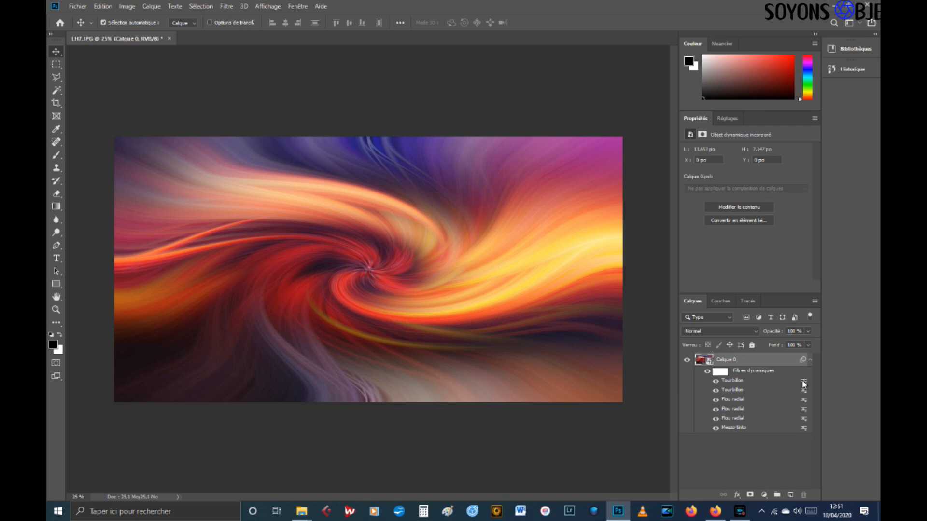
- Set the blending mode of the second, uppermost Tourbillon smart filter to Eclaircir
right_click(804, 385)
left_click(802, 387)
right_click(804, 386)
left_click(803, 388)
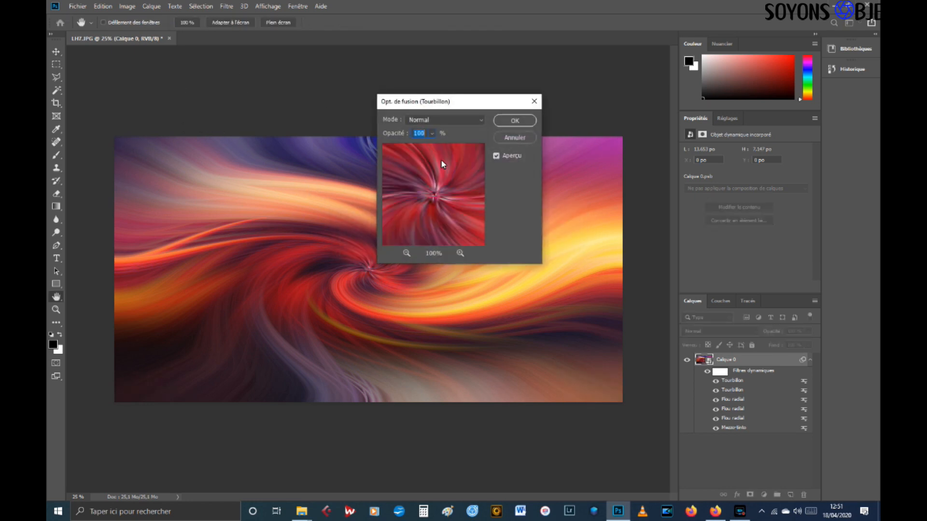
left_click(444, 120)
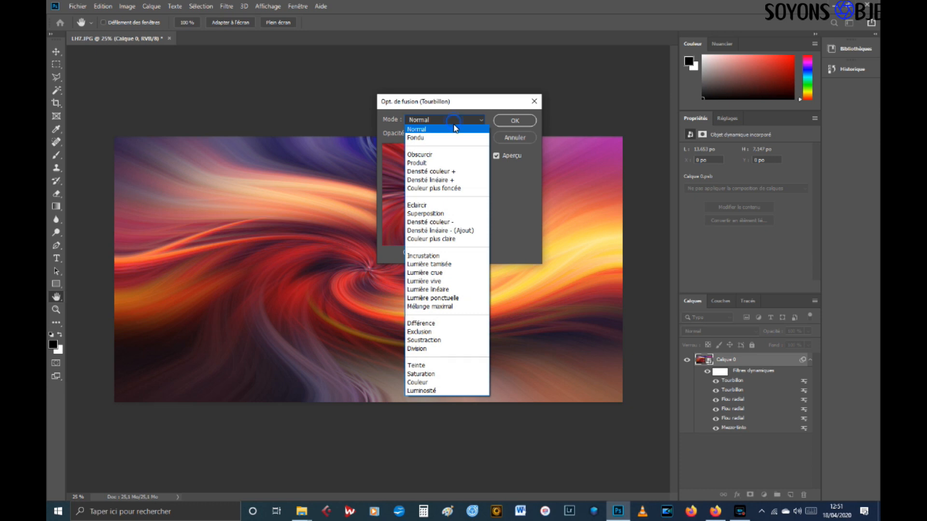
left_click(430, 206)
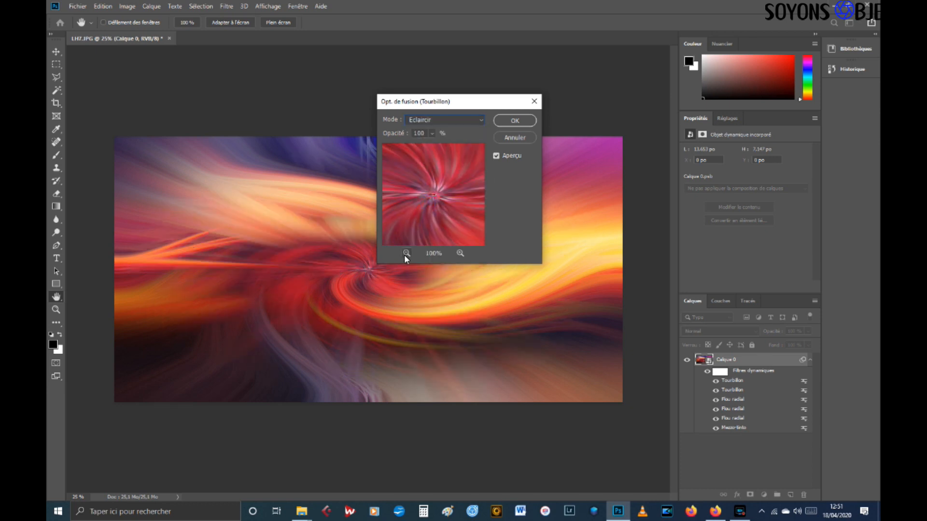
left_click(406, 254)
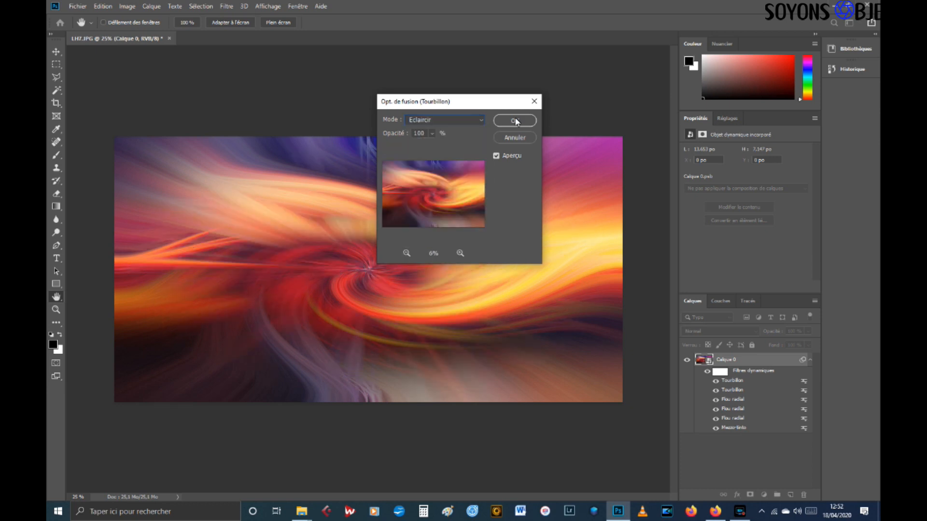
left_click(515, 121)
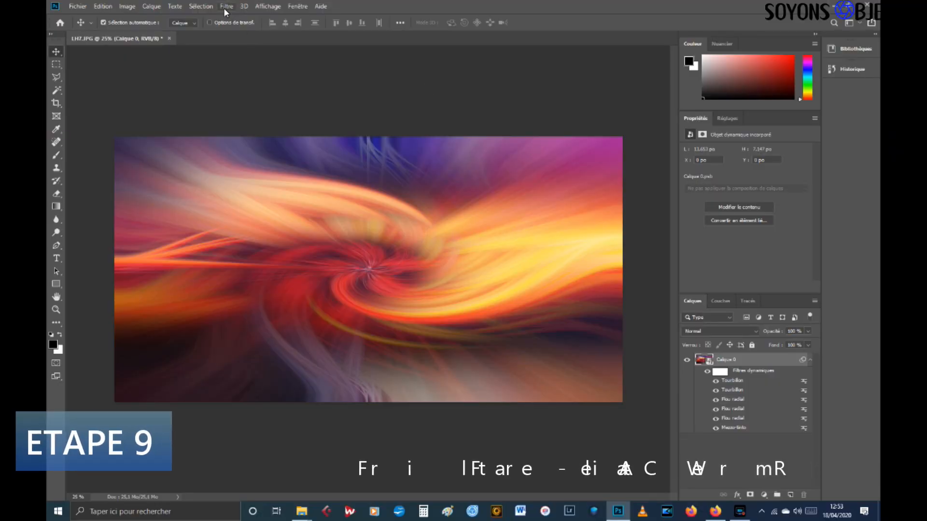
- Start a Camera Raw filter on the smart object and set Température to -12 and Teinte to +6
left_click(226, 7)
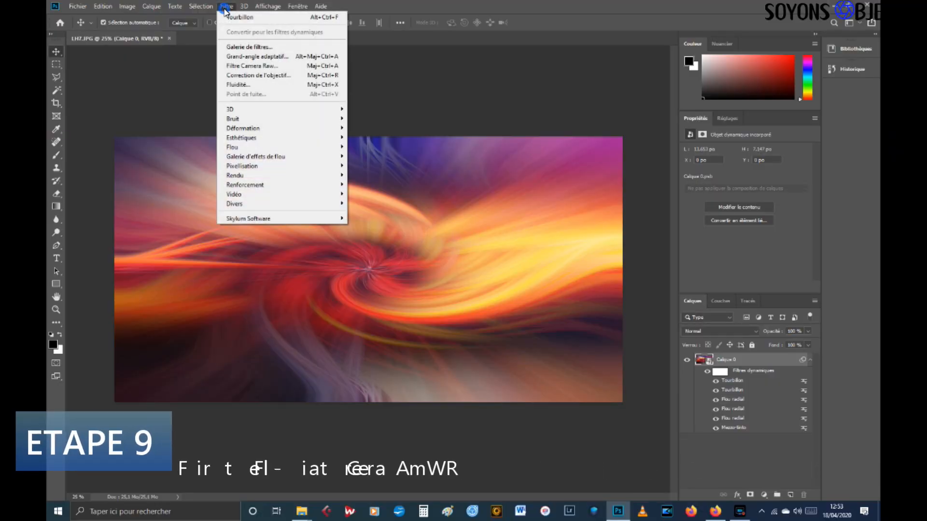
left_click(250, 68)
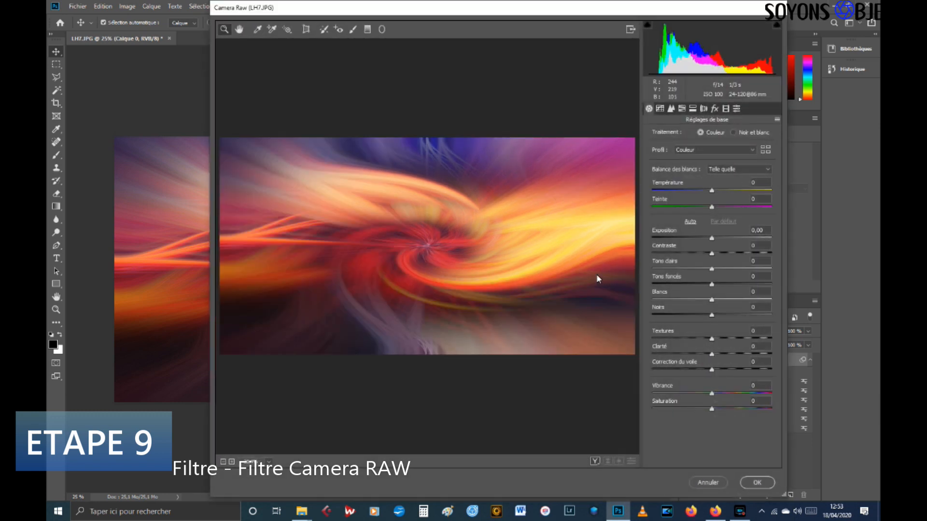
left_click_drag(711, 191, 716, 211)
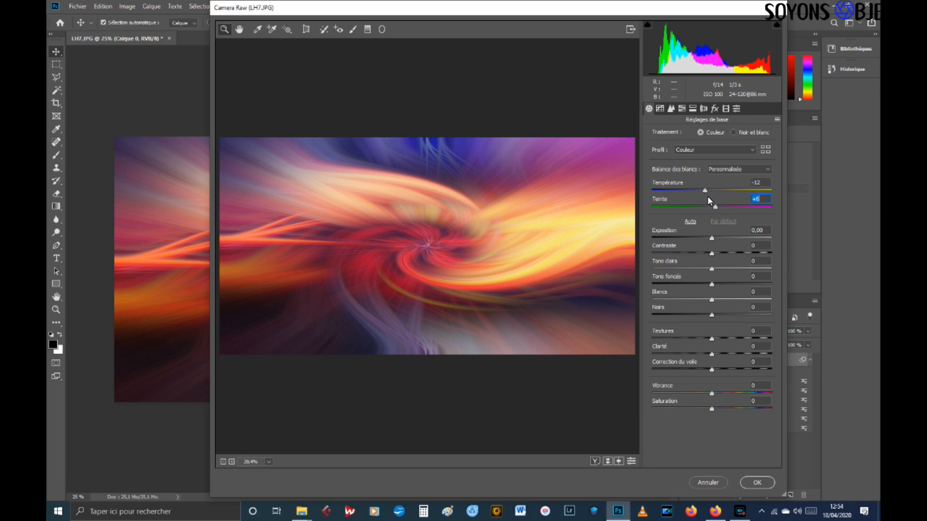
- Reset Exposition to 0,00 in the Camera Raw filter, and set Contraste to +18 and Tons clairs to -23
left_click_drag(713, 242, 719, 244)
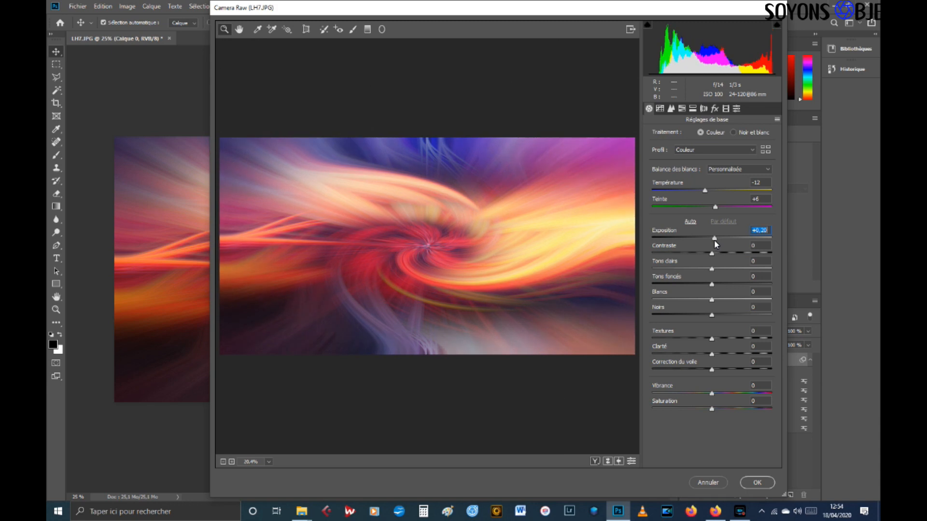
double_click(715, 239)
left_click_drag(714, 255, 699, 274)
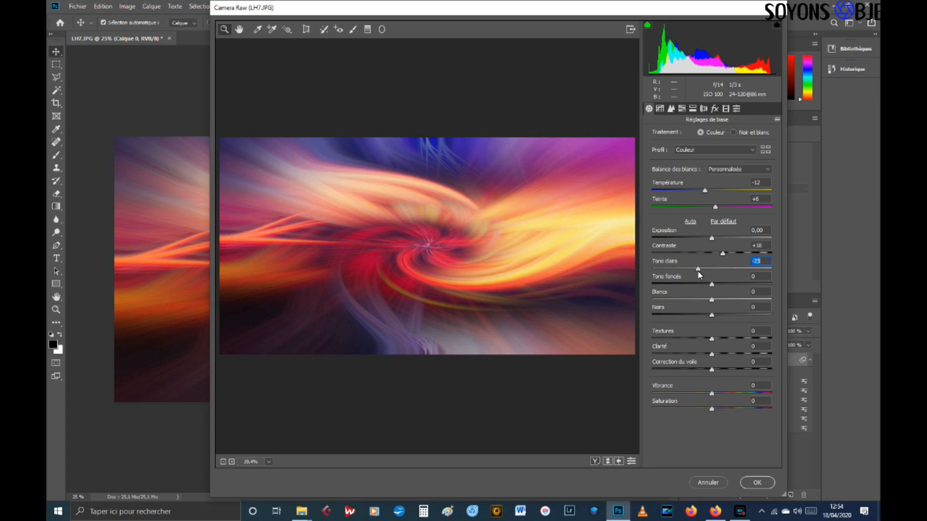
- Set Tons foncés +10, Blancs +28, Noirs +2, Exposition +0,15, Textures +69 and Vibrance +21, and apply the Camera Raw filter
left_click(711, 285)
left_click_drag(711, 288, 699, 317)
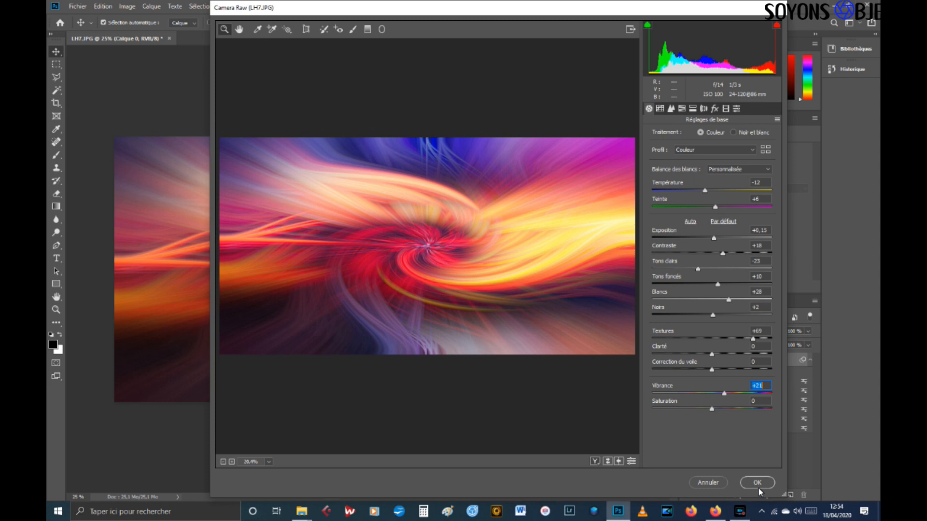
left_click(758, 484)
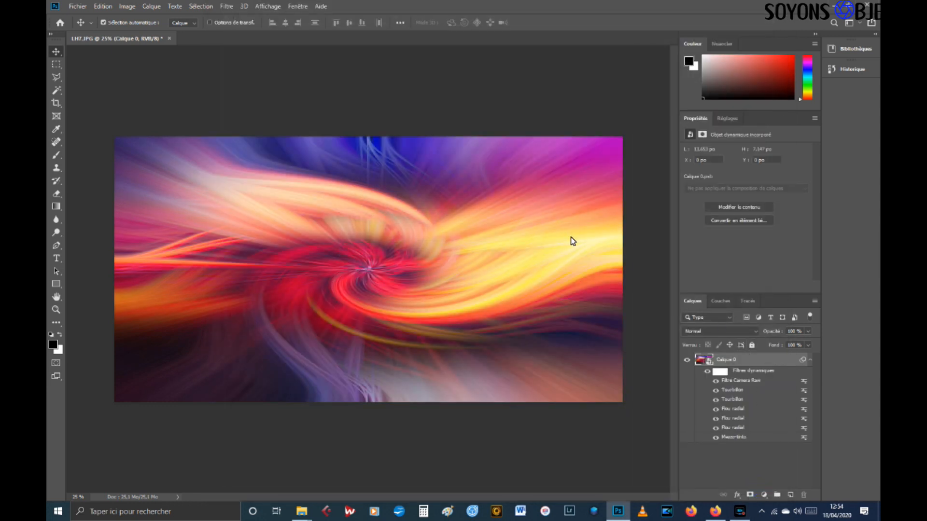